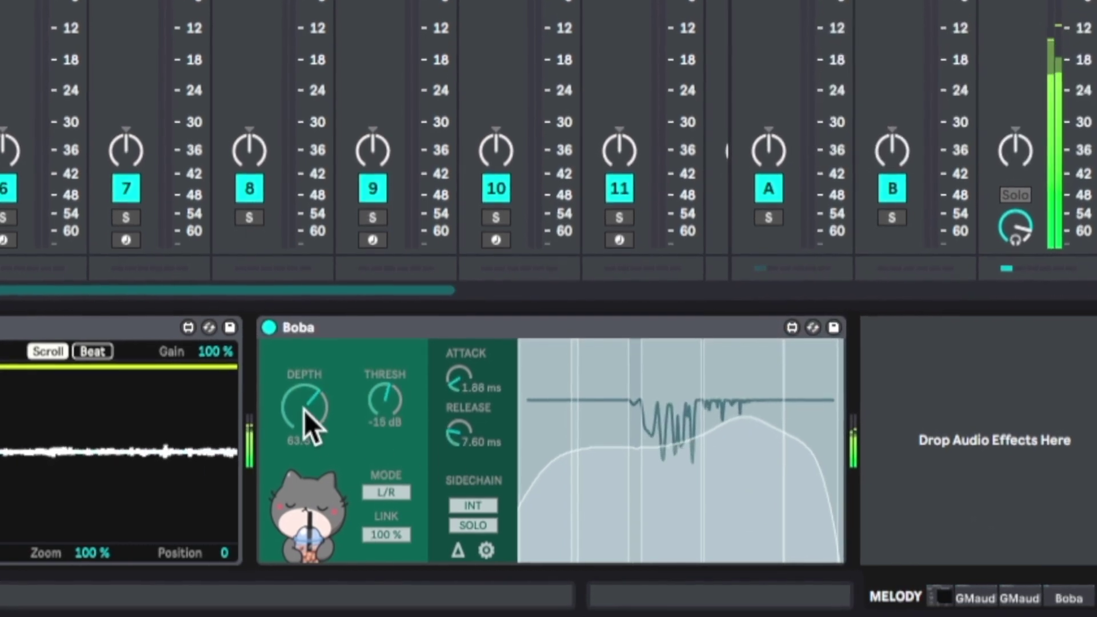
Sweep Boba's Depth knob up and down, then lower Thresh to -34 dB.
mouse_move(306, 421)
mouse_down()
mouse_move(309, 403)
mouse_move(308, 423)
mouse_up()
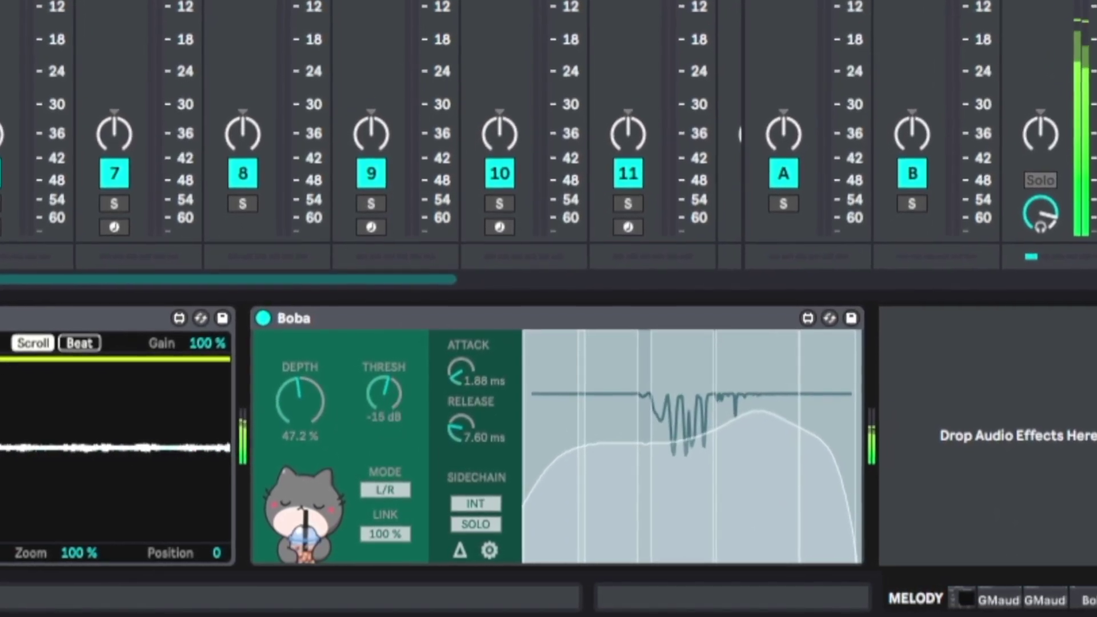
mouse_move(387, 393)
mouse_down()
mouse_move(387, 360)
mouse_move(386, 413)
mouse_up()
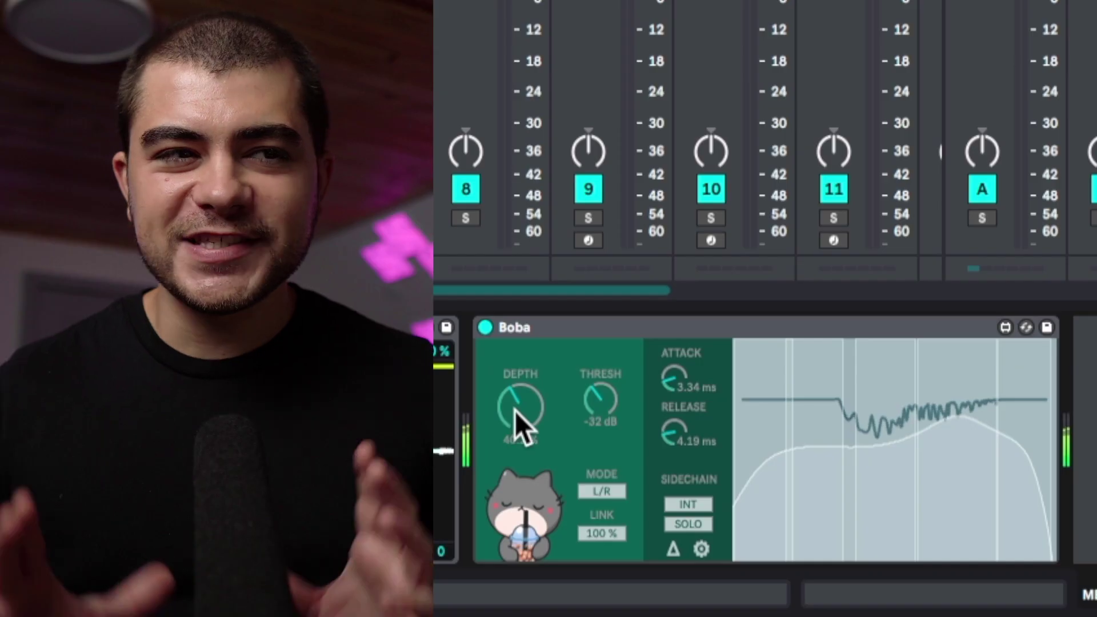
drag(520, 422, 520, 471)
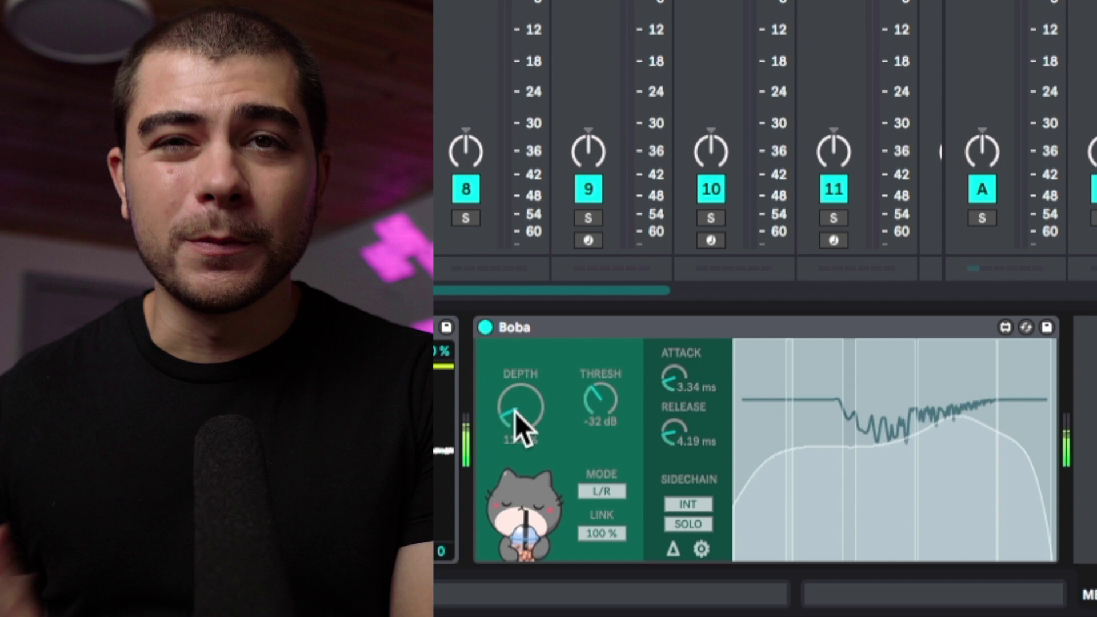
drag(518, 415, 519, 303)
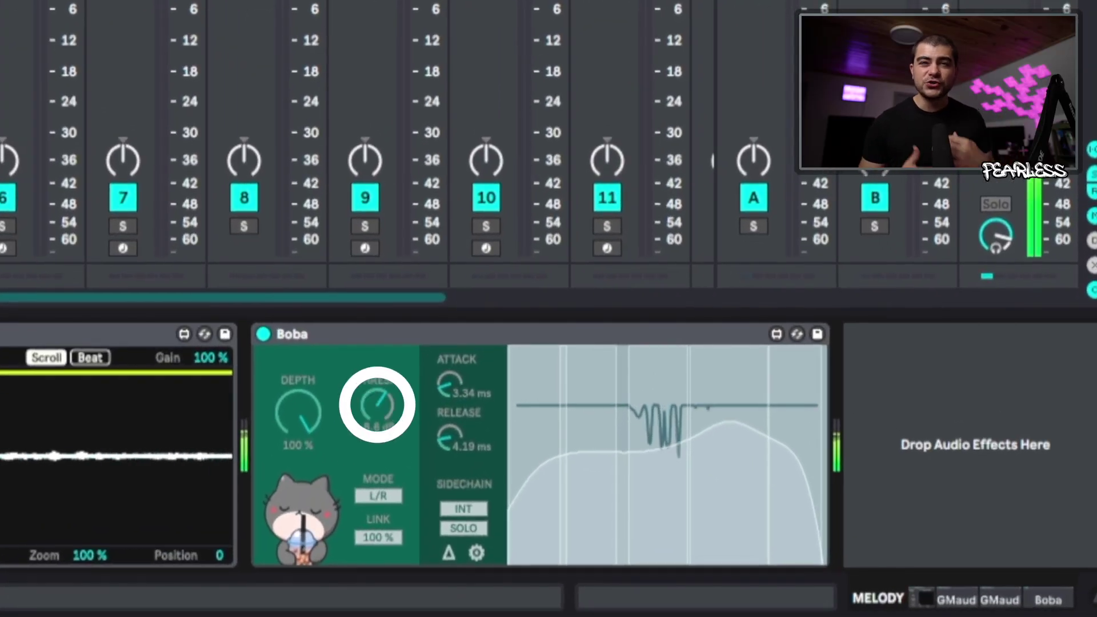
drag(377, 405, 377, 457)
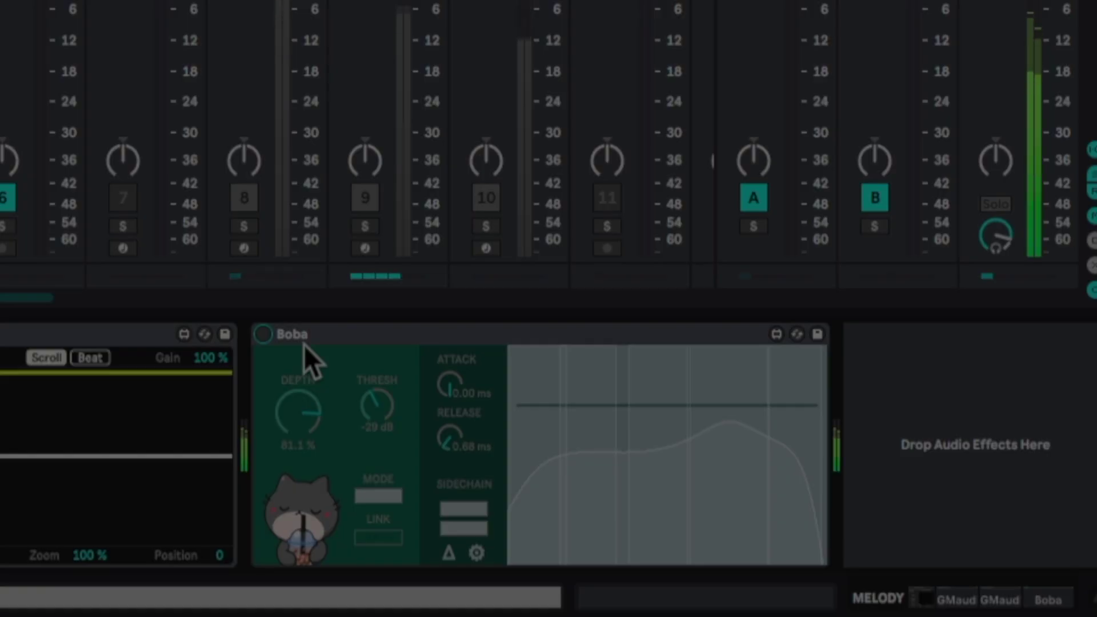
Bypass Boba and re-enable it to A/B the melody during playback.
click(264, 334)
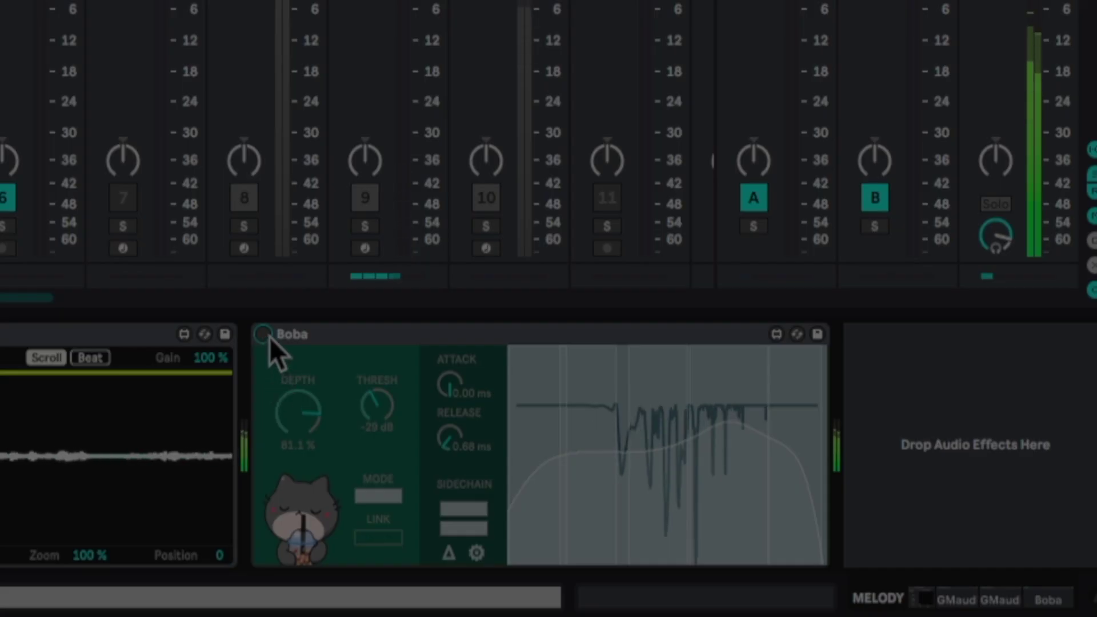
click(264, 335)
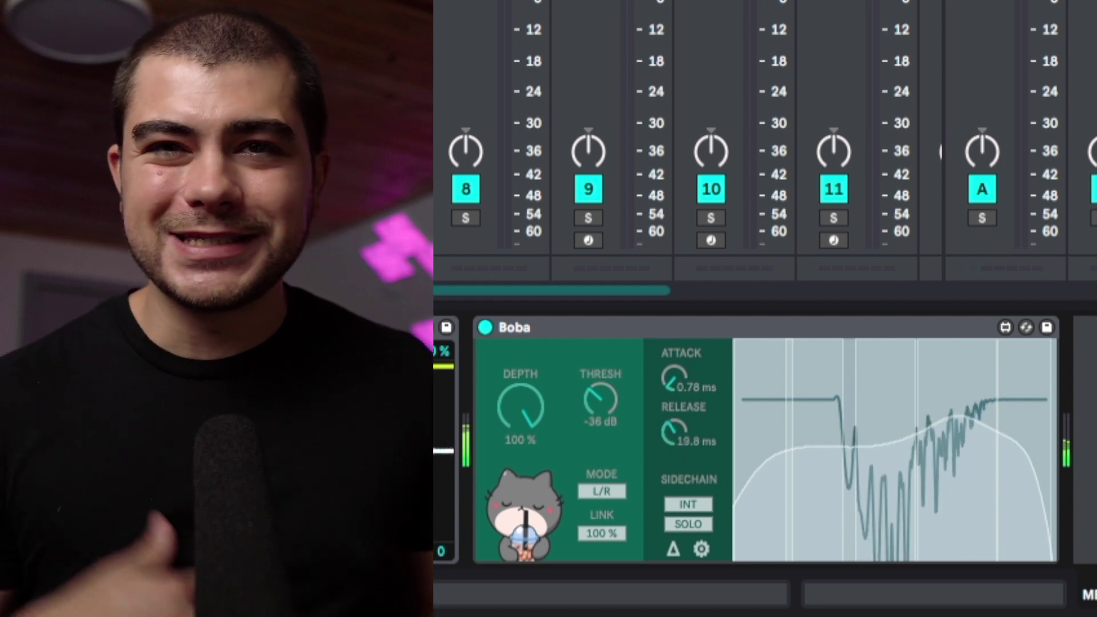
Adjust attack and threshold, then drag Boba's 121Hz band down to 40Hz.
drag(678, 396, 678, 365)
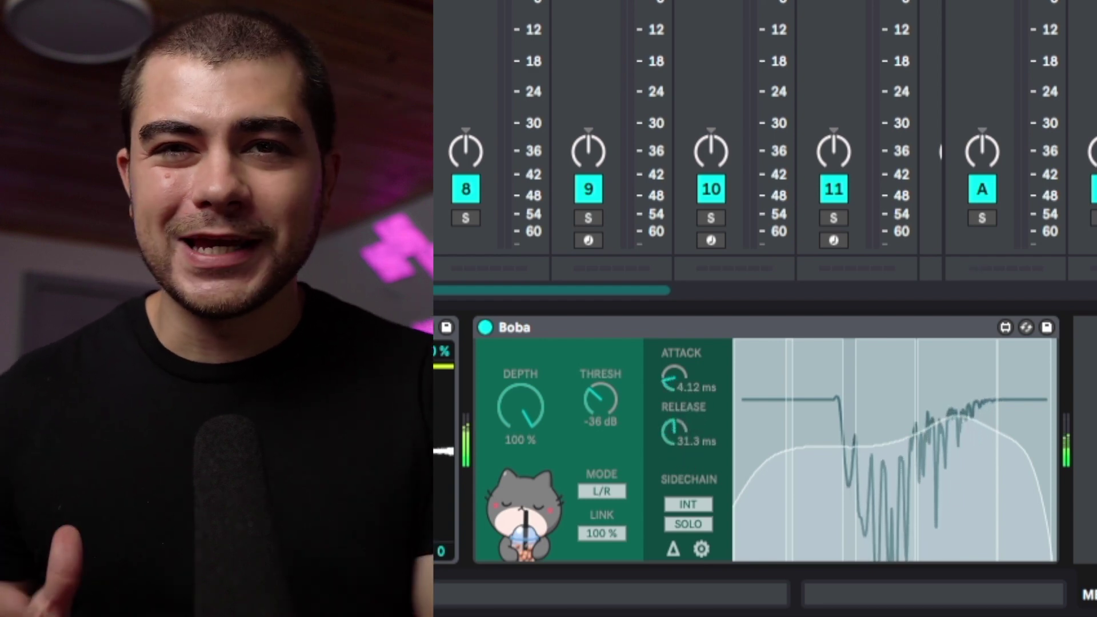
drag(612, 407, 613, 440)
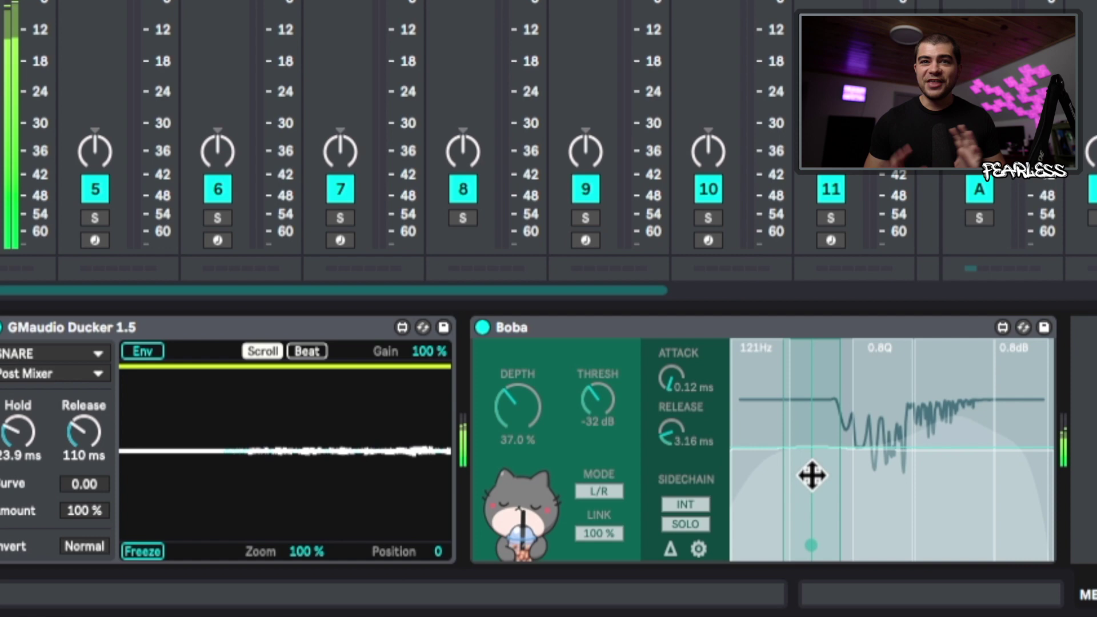
mouse_move(811, 472)
mouse_down()
mouse_move(999, 470)
mouse_move(827, 474)
mouse_up()
drag(651, 475, 616, 449)
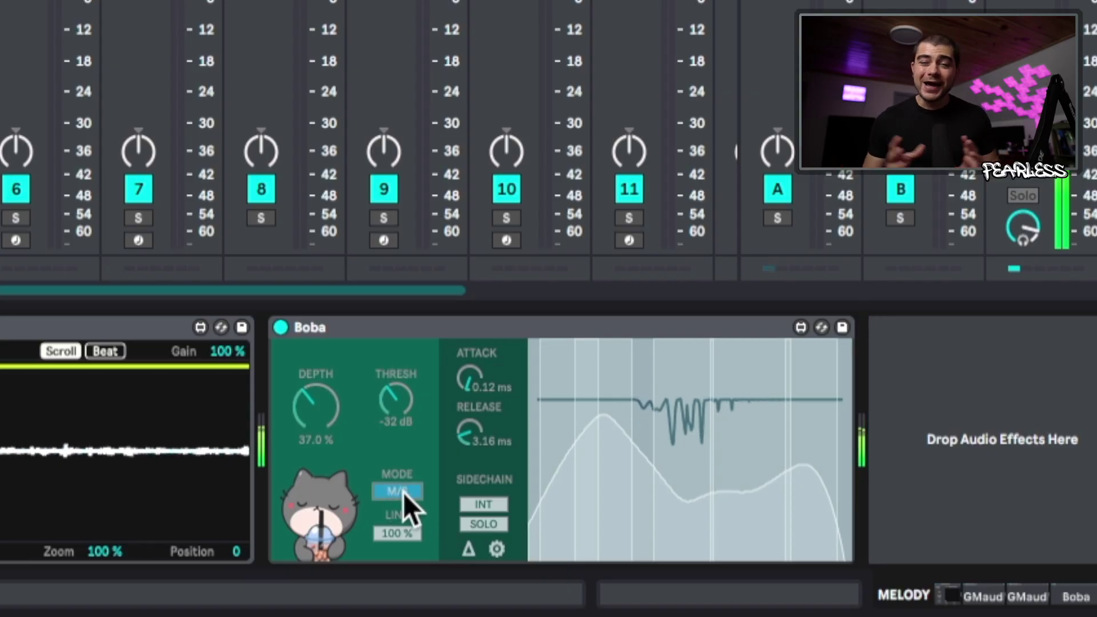
Leave Boba in M/S mode, group it into an Audio Effect Rack, and duplicate its chain.
click(404, 496)
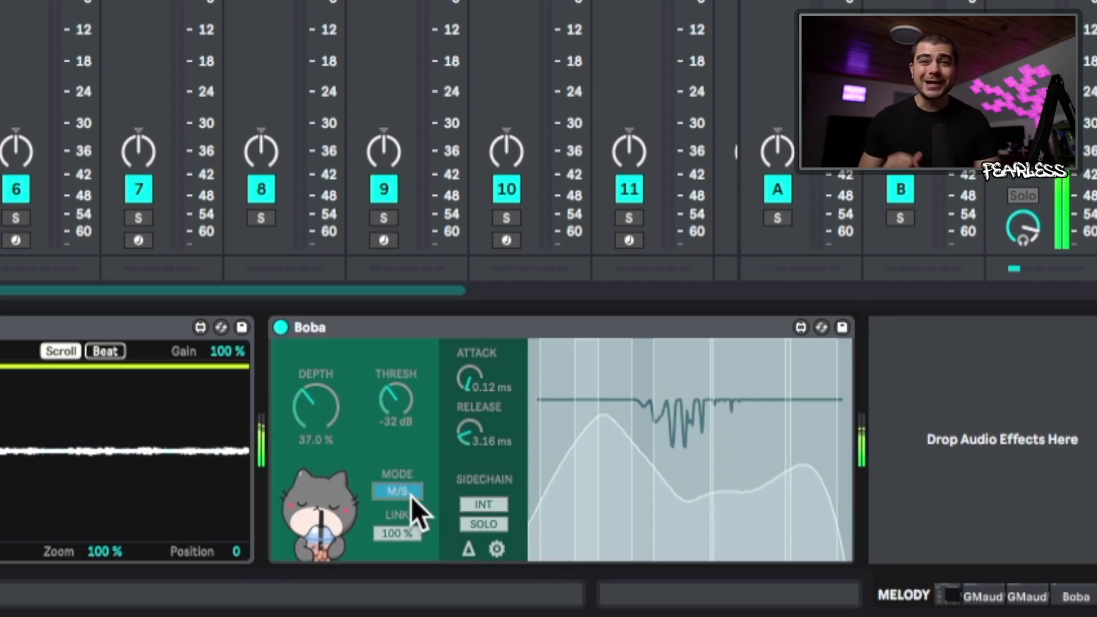
click(410, 493)
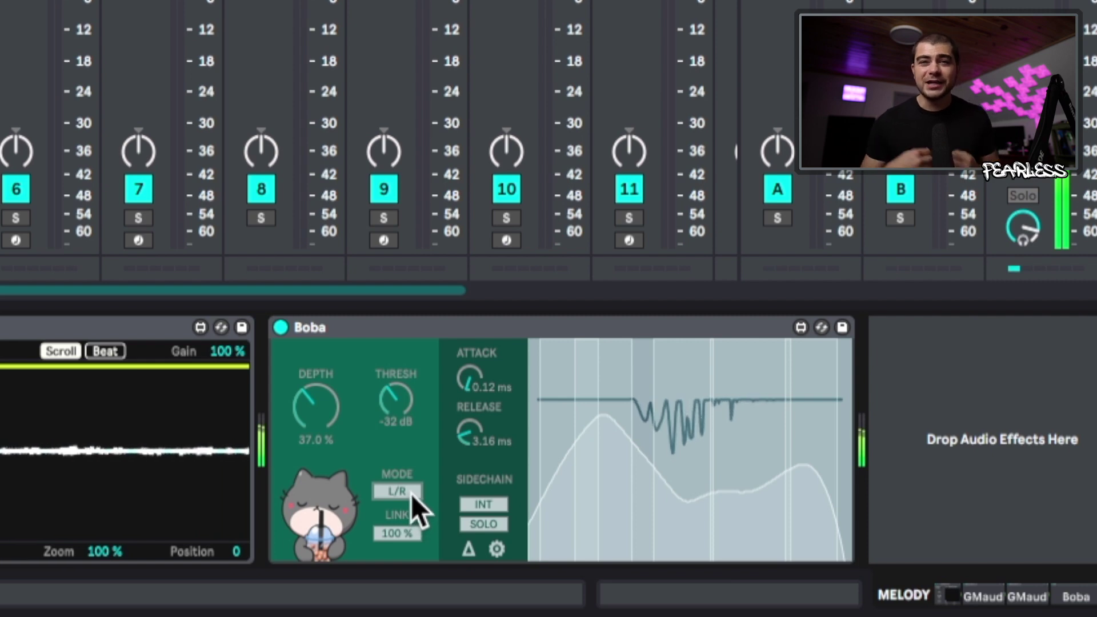
click(564, 327)
key(ctrl+g)
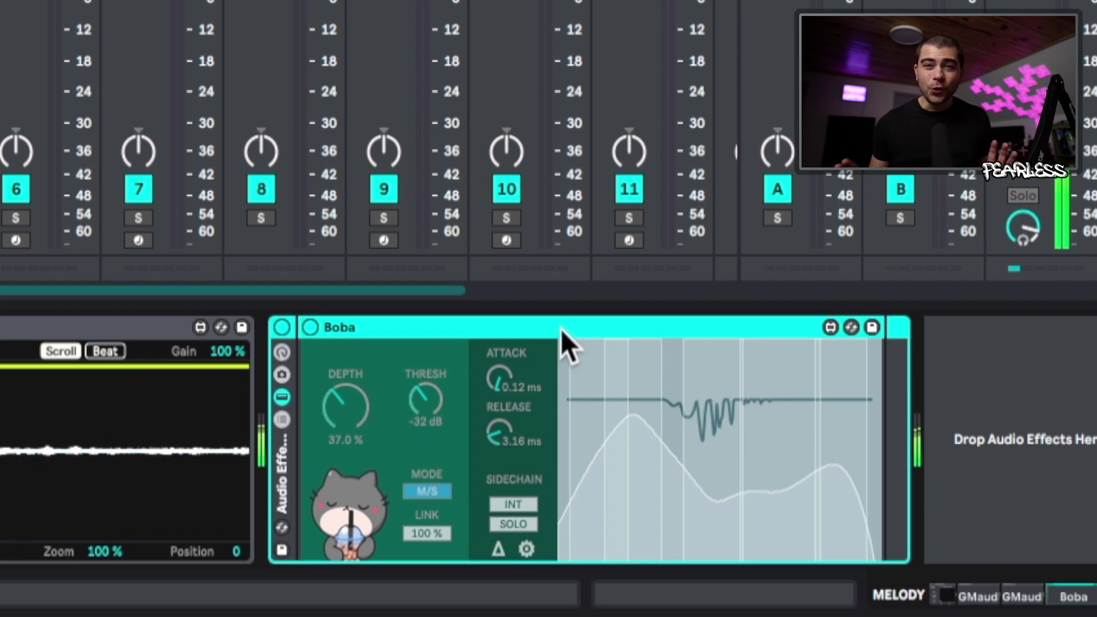
click(282, 419)
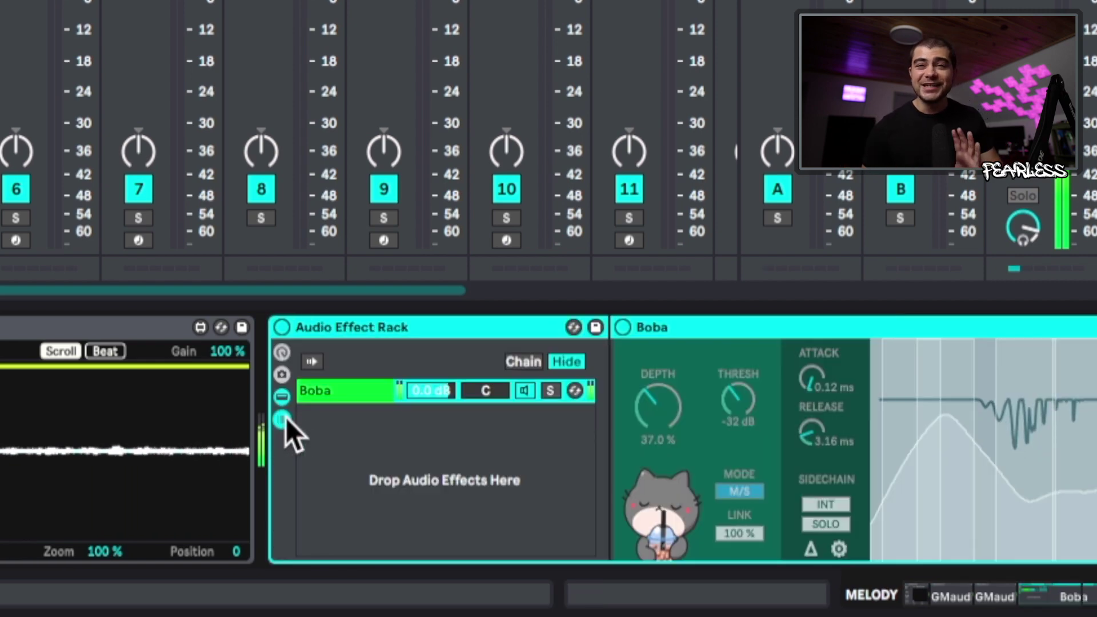
right_click(341, 392)
click(403, 162)
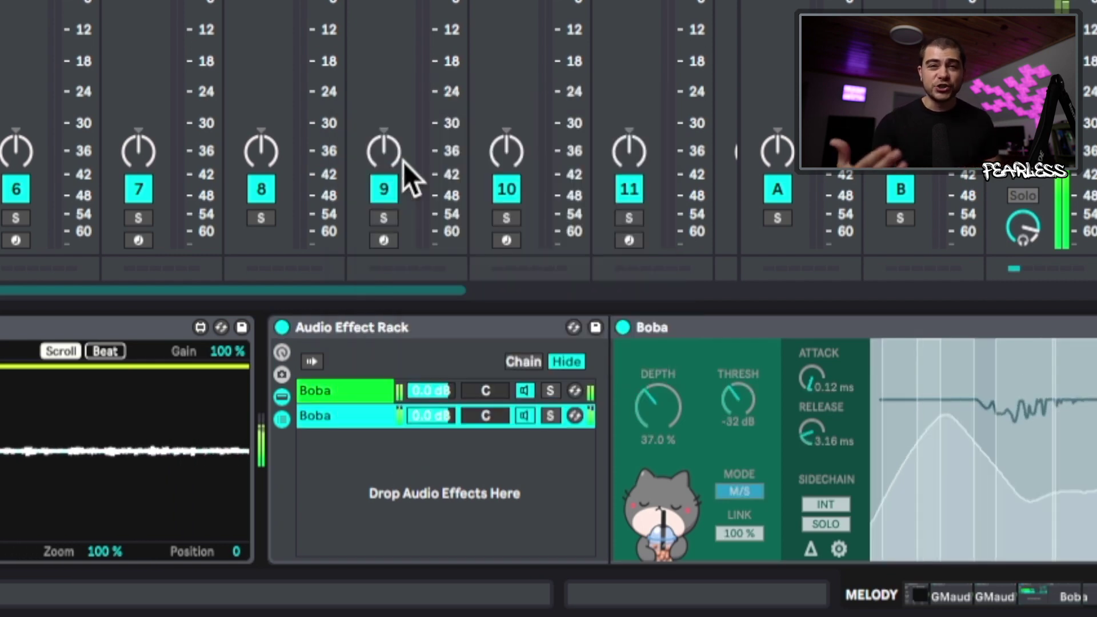
Set the duplicate chain's Boba to left/right mode and switch the rack back on.
click(970, 599)
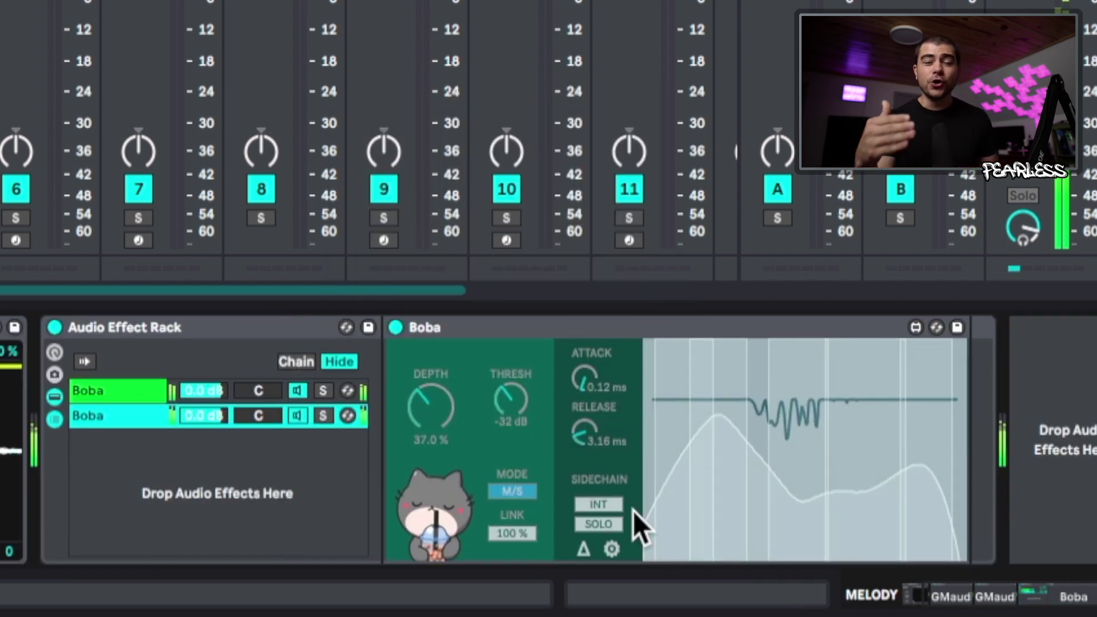
click(524, 492)
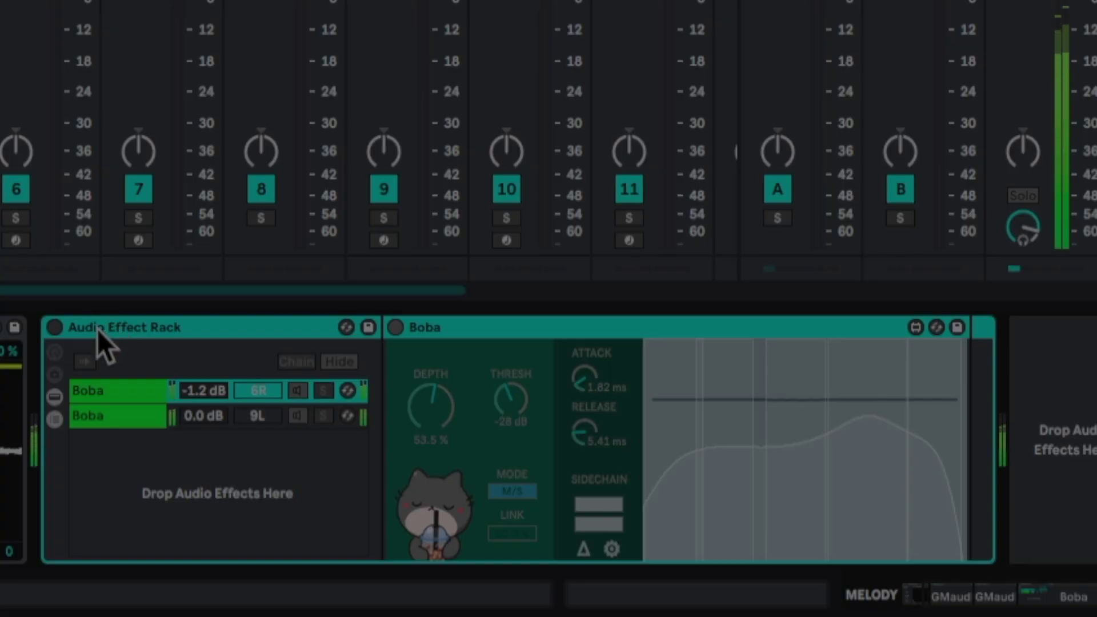
click(56, 325)
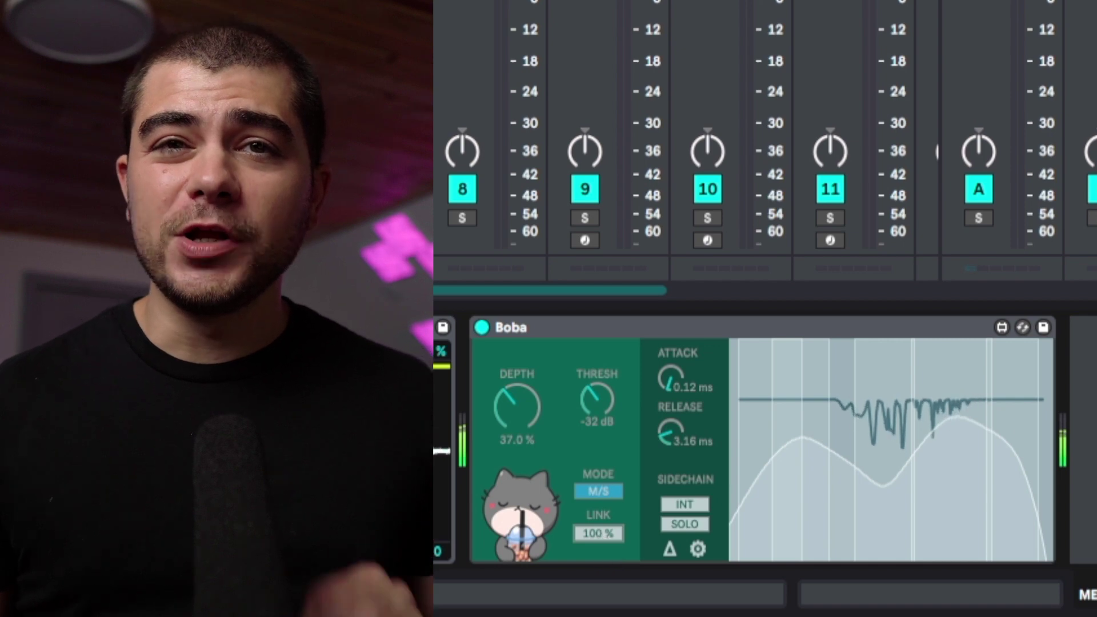
drag(601, 533, 601, 594)
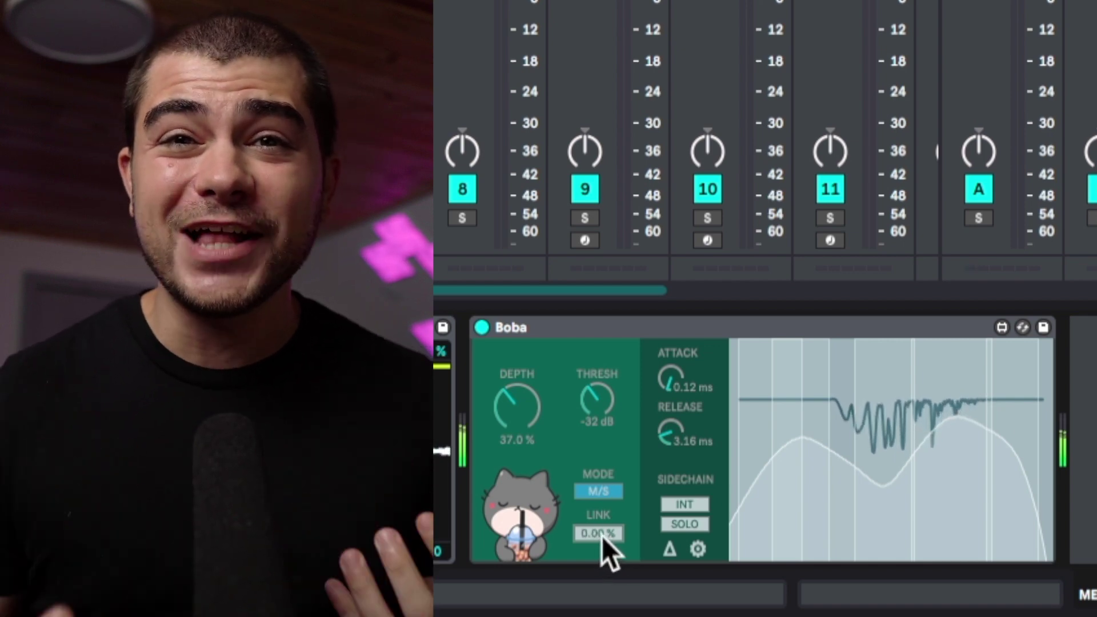
mouse_move(601, 536)
mouse_down()
mouse_move(602, 480)
mouse_move(597, 540)
mouse_up()
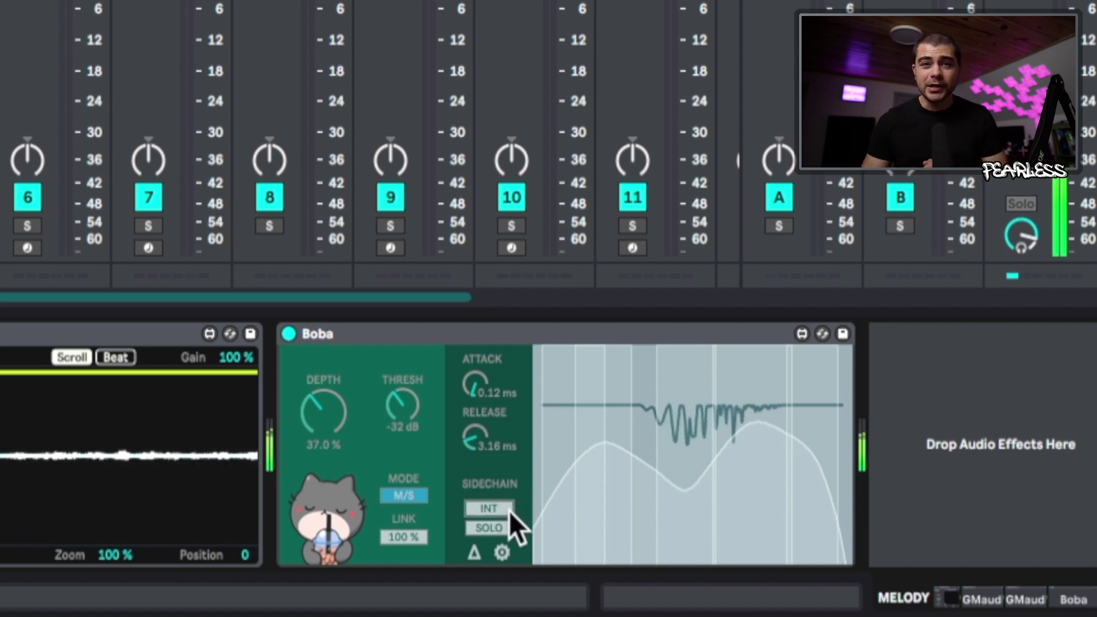
Switch Boba's sidechain from INT to EXT, sourced from the kick track.
click(490, 508)
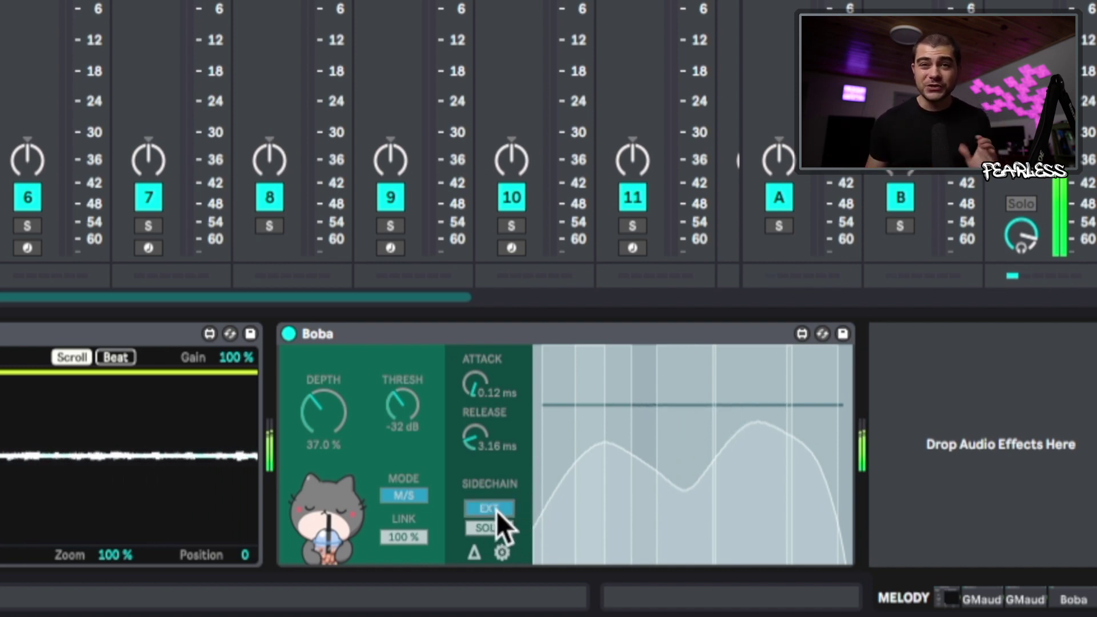
click(503, 551)
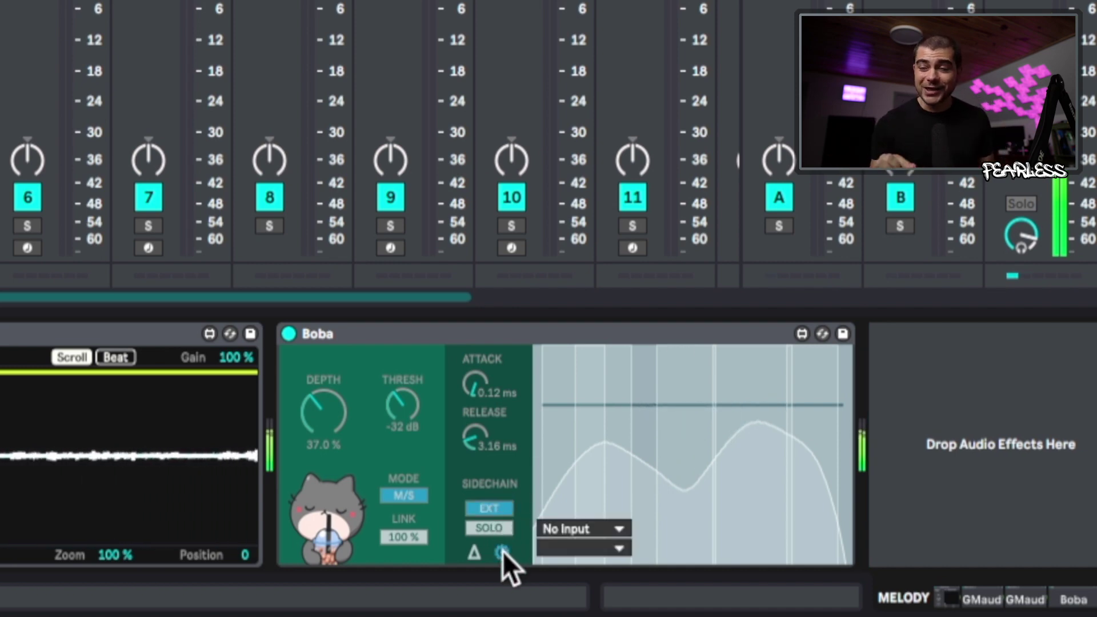
click(561, 531)
click(589, 349)
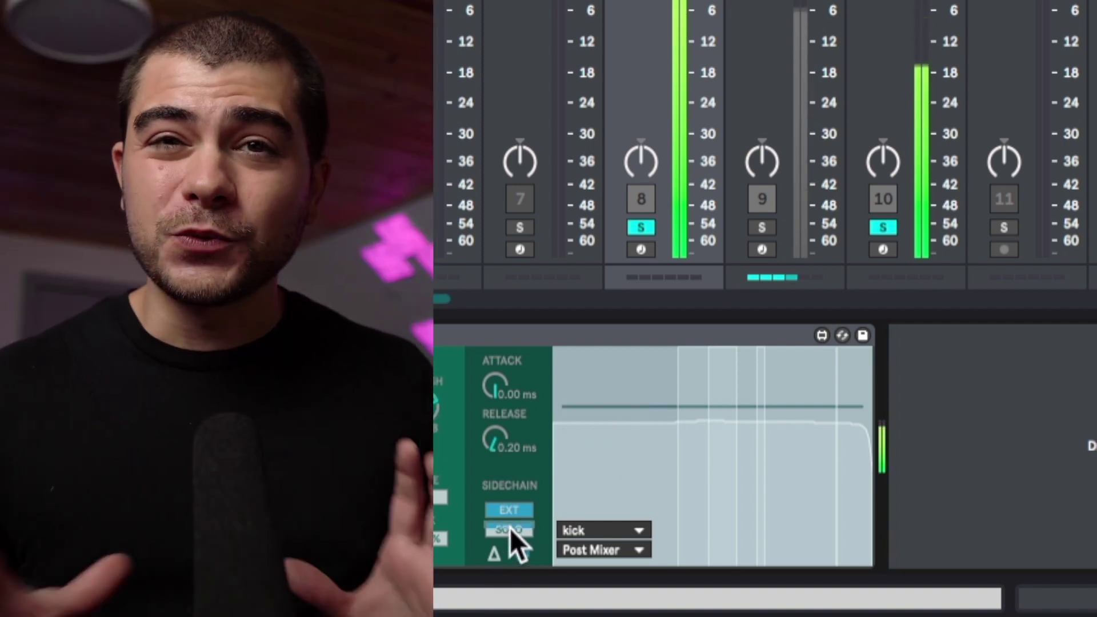
Toggle sidechain SOLO on and off twice, leaving it off.
click(511, 528)
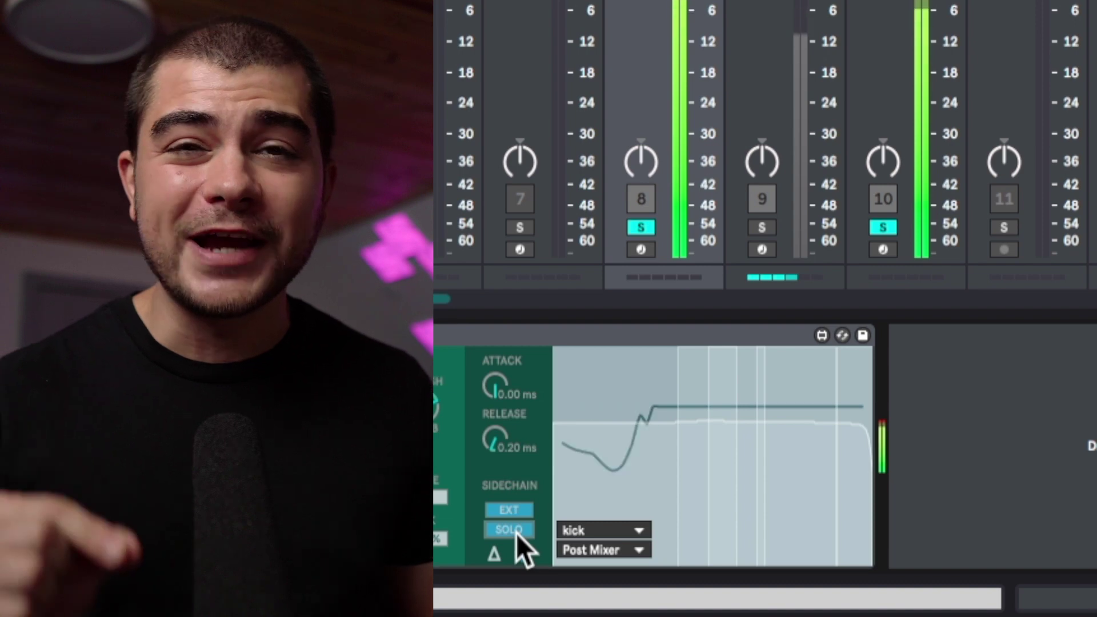
click(516, 531)
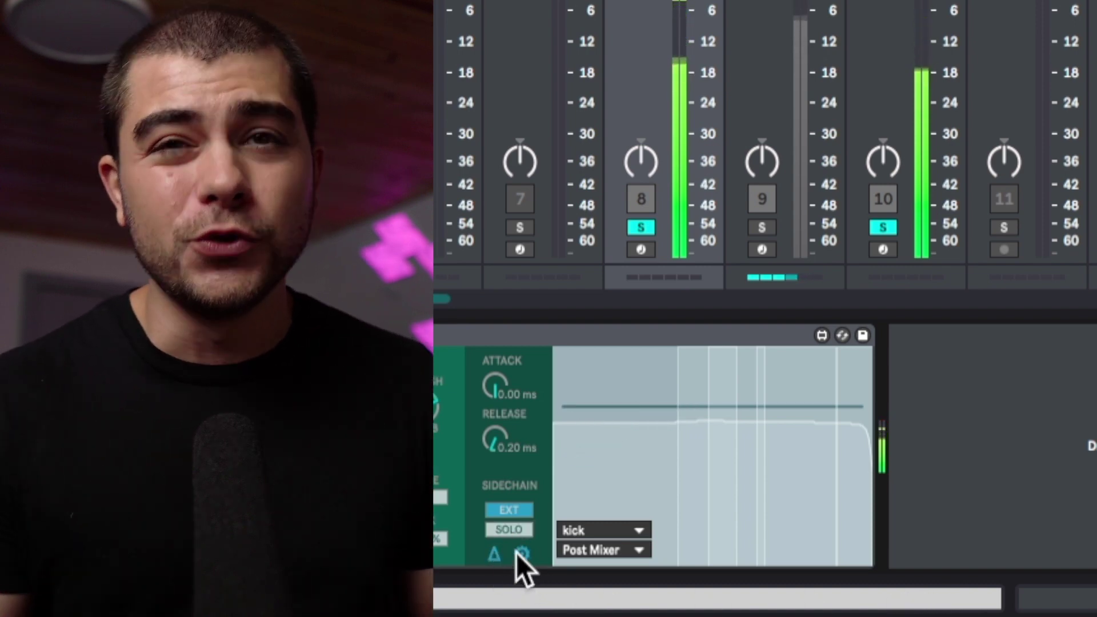
click(516, 531)
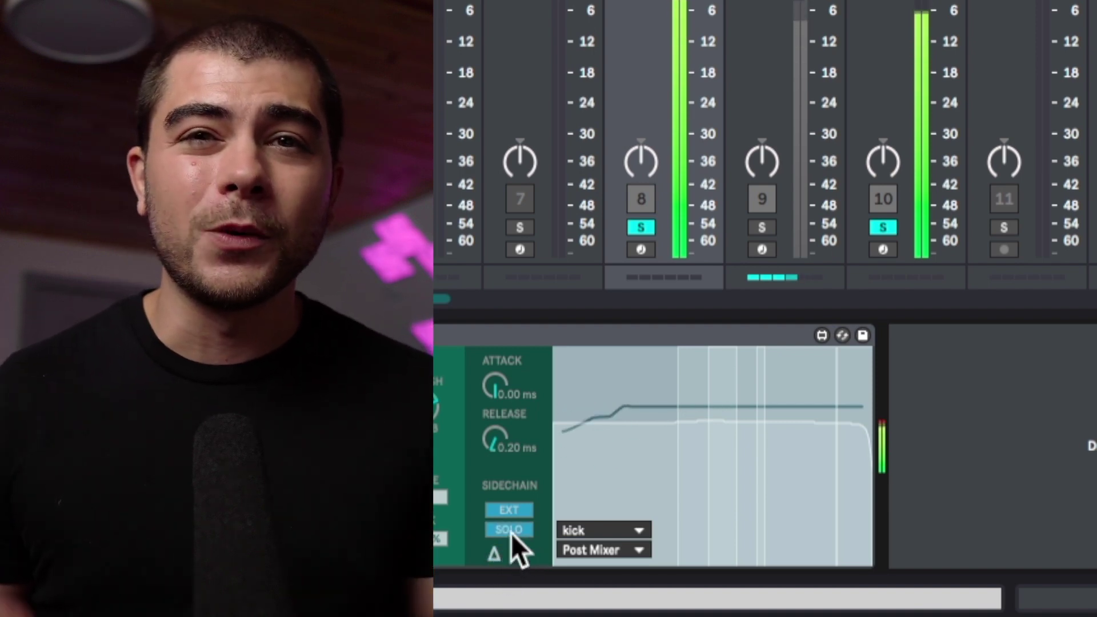
click(510, 531)
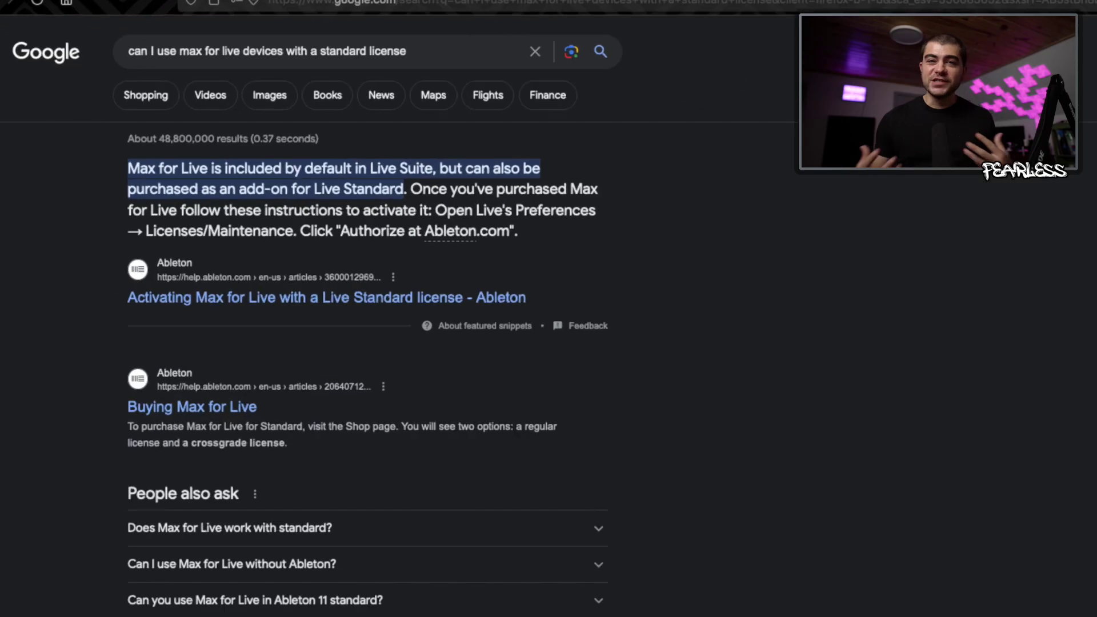